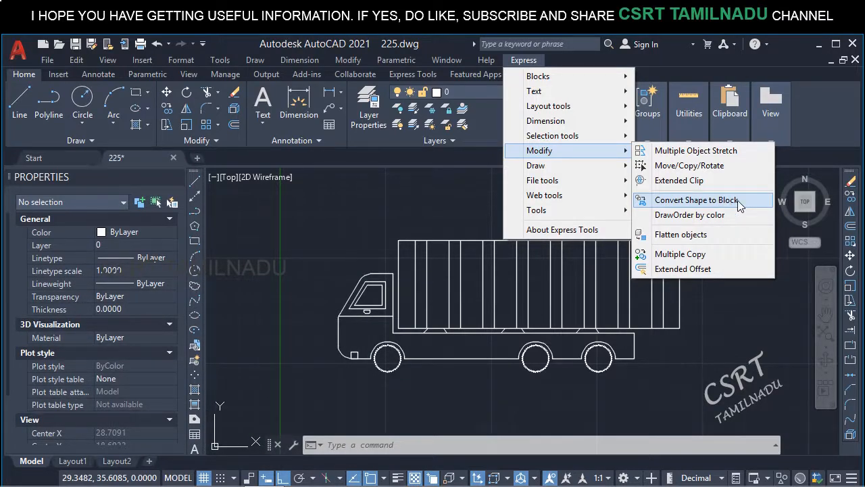
left_click(737, 200)
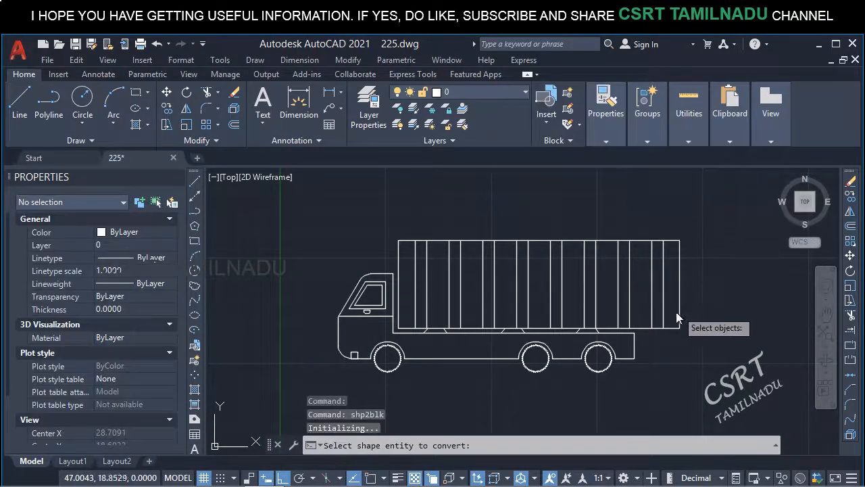
scroll(614, 381, "up", 6)
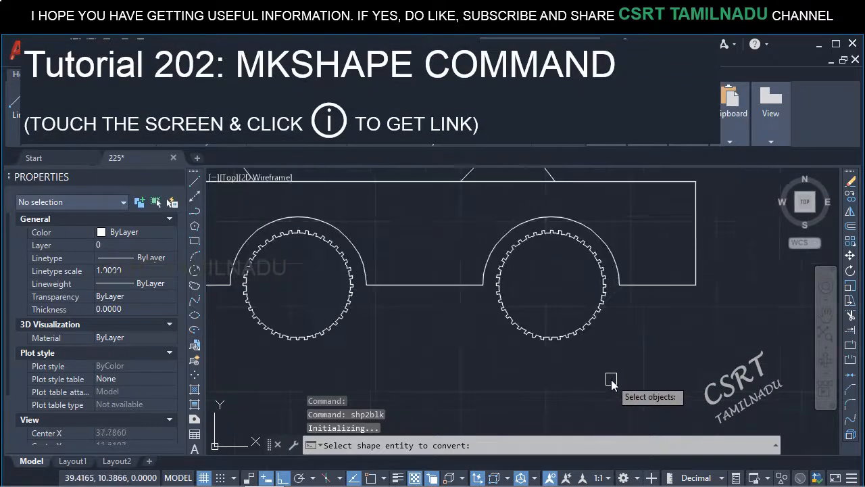
left_click(595, 332)
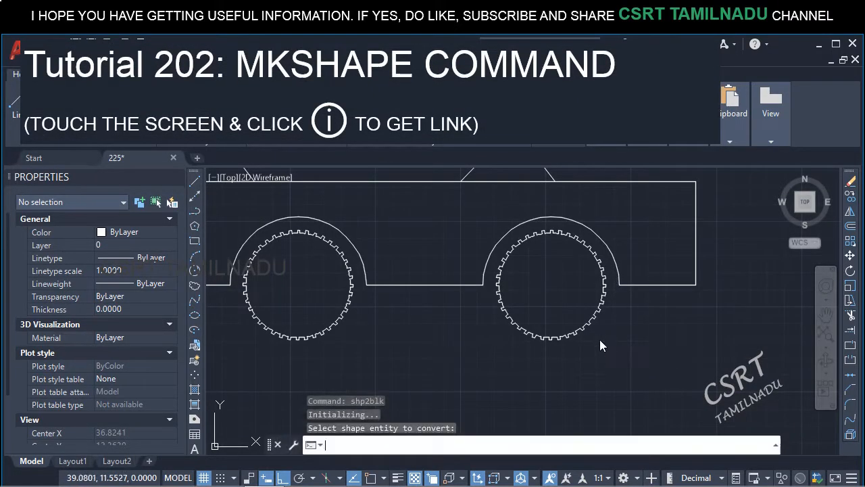
Convert the truck's rearmost wheel shape into a block named WH with SHP2BLK, then select the wheel to check its object type.
left_click(595, 332)
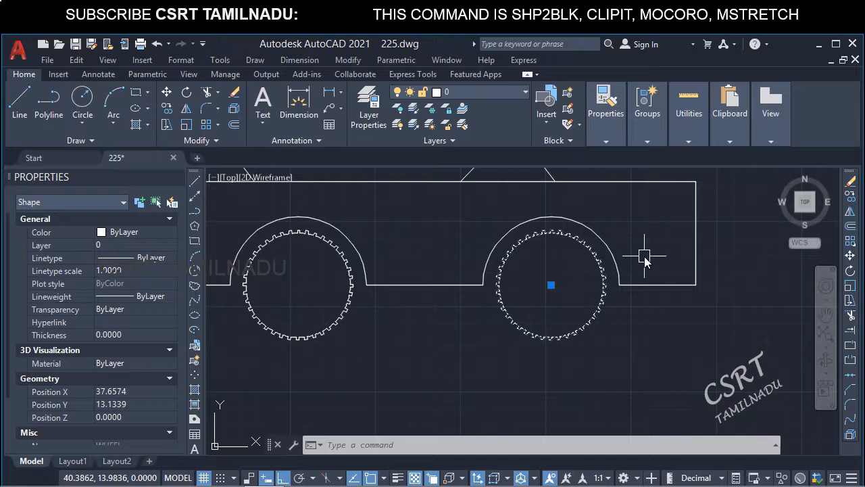
type("SHP")
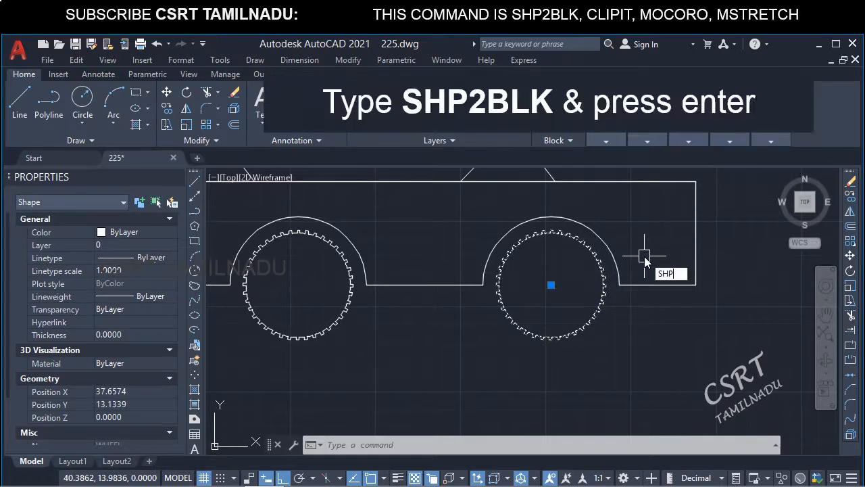
type("2")
key("Return")
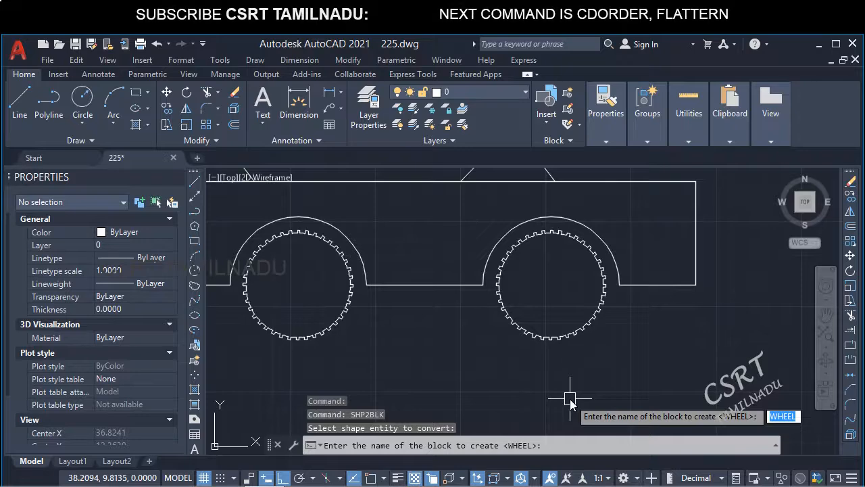
key("Return")
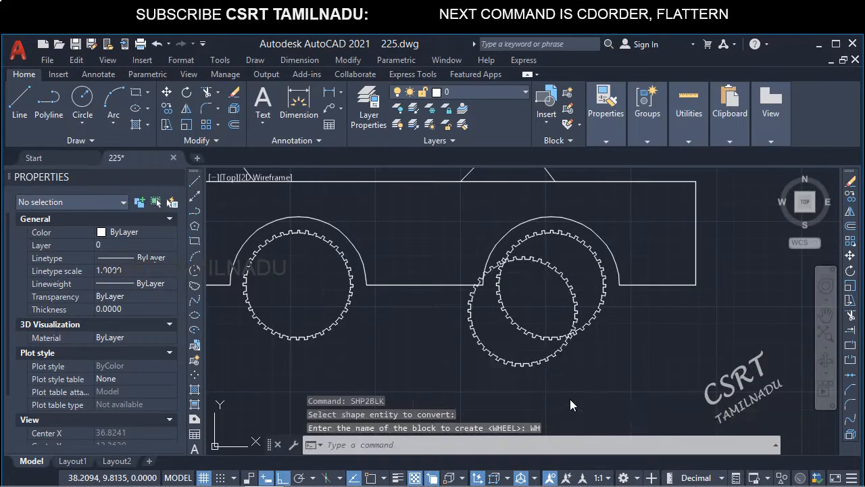
left_click(570, 337)
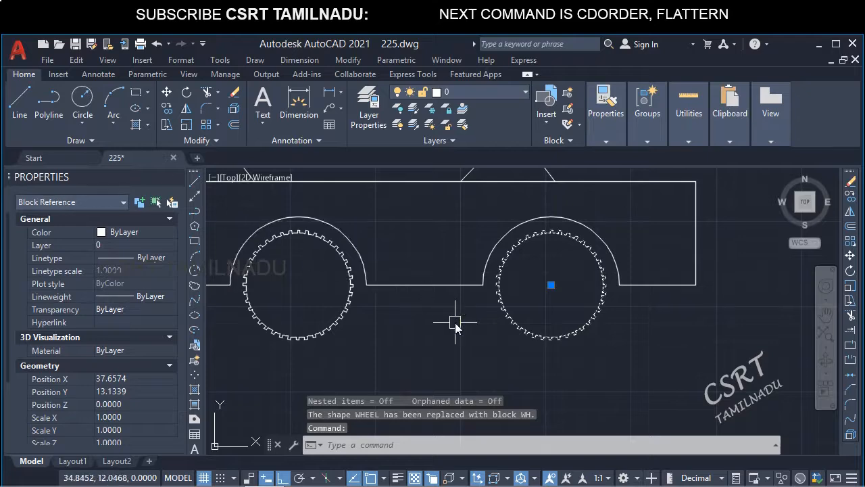
key("Escape")
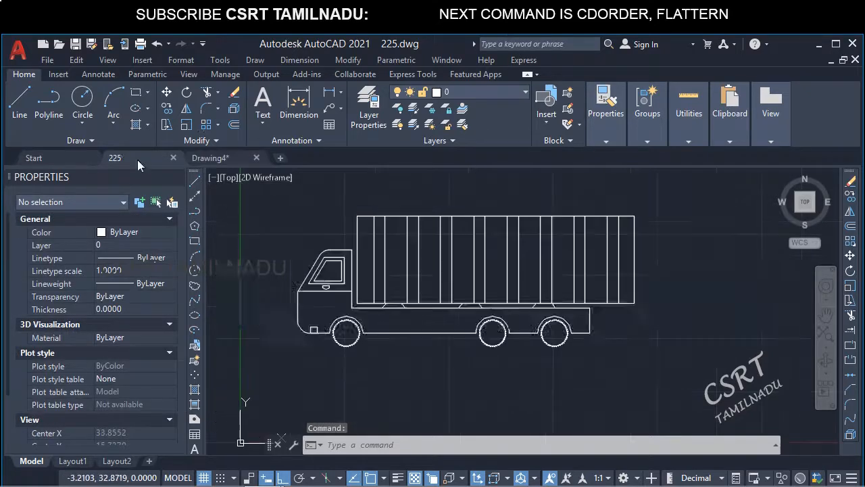
Switch to the Drawing4 drawing.
left_click(526, 61)
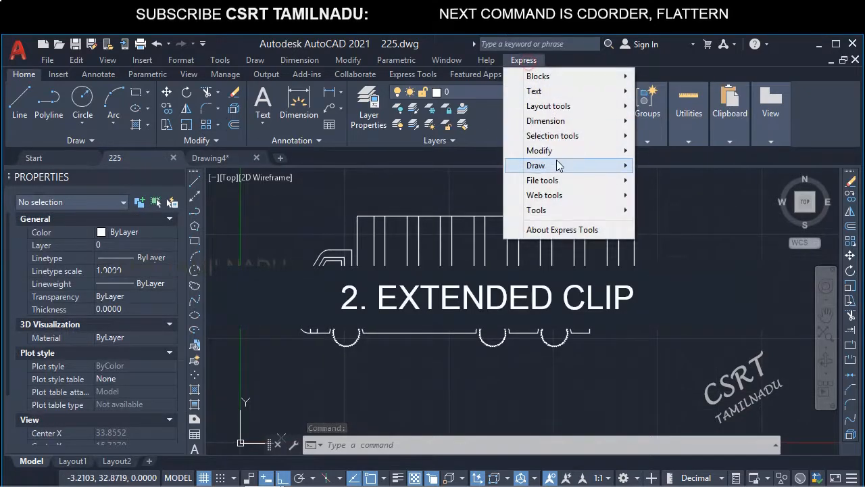
mouse_move(572, 150)
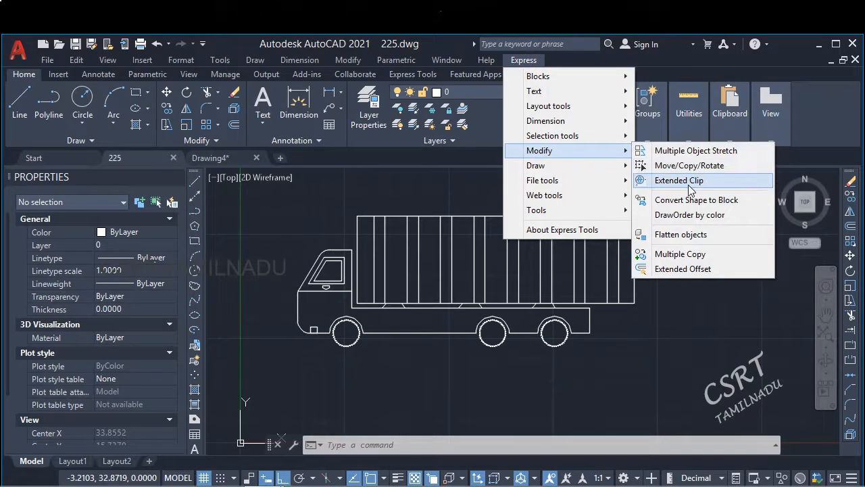
left_click(225, 161)
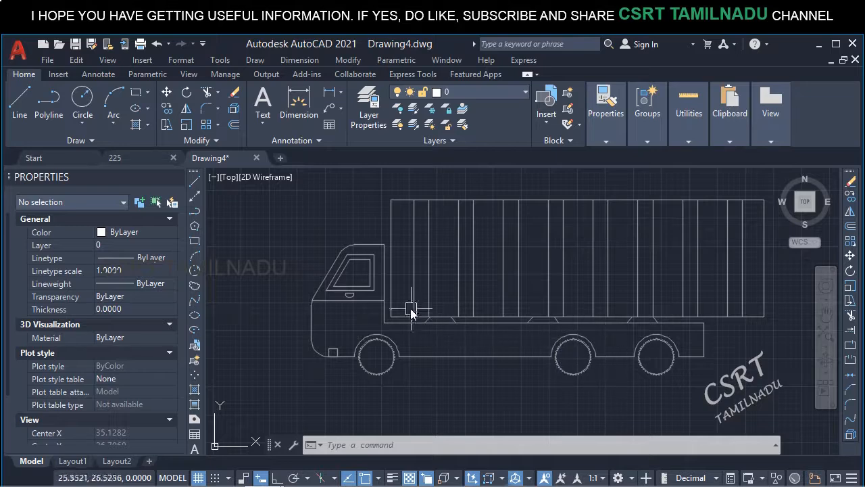
Draw a closed four-sided polyline around the upper part of the truck's cab.
scroll(346, 279, "up", 4)
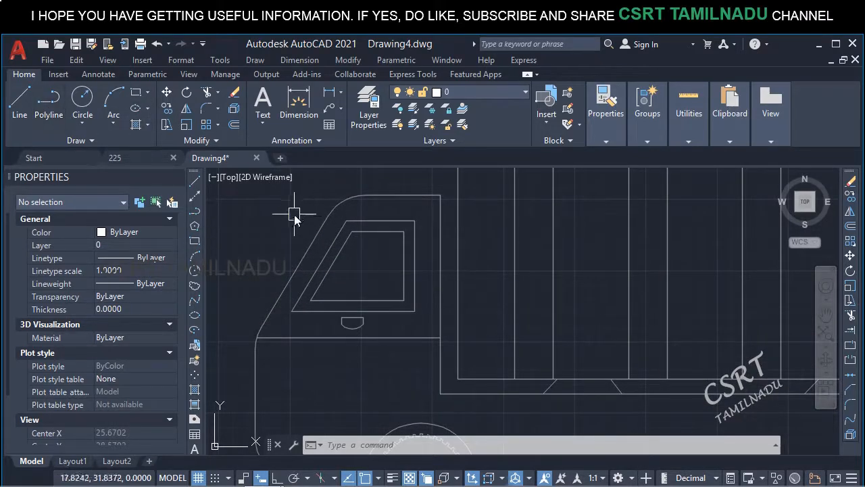
scroll(307, 224, "down", 2)
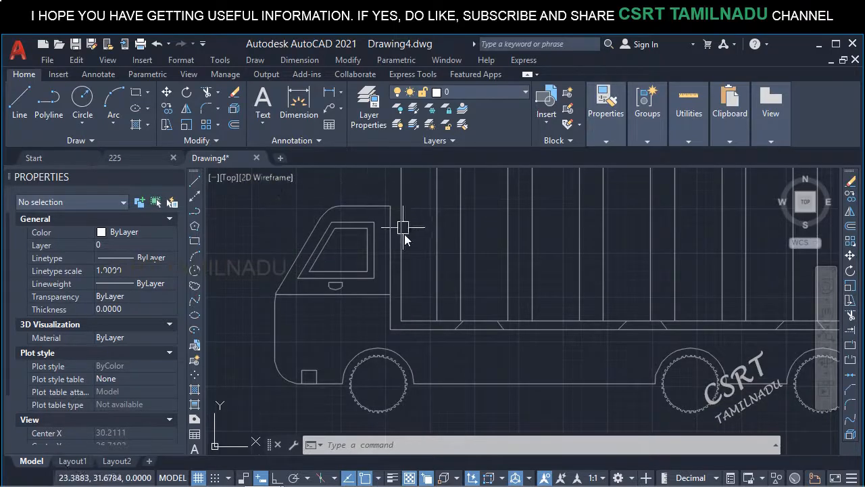
type("l")
key("Return")
left_click(242, 195)
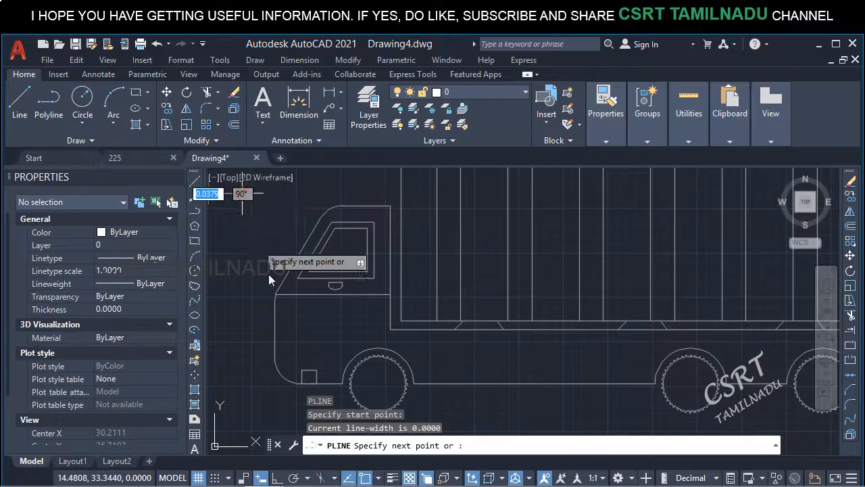
left_click(256, 315)
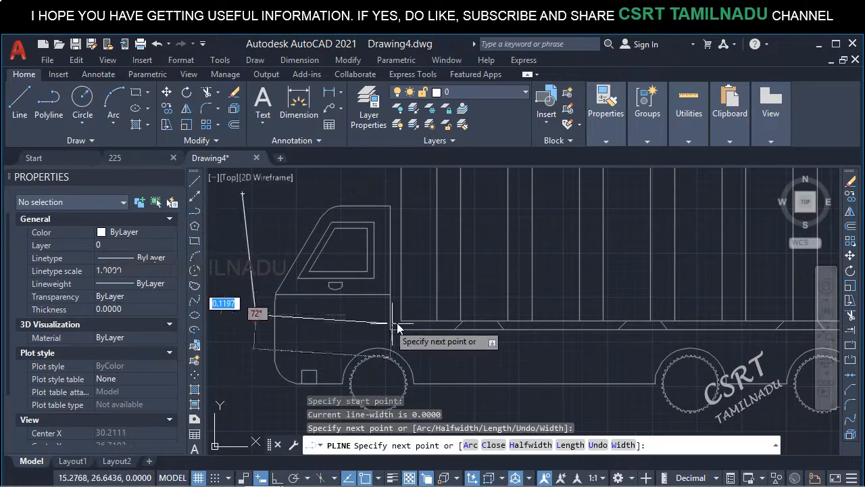
left_click(420, 316)
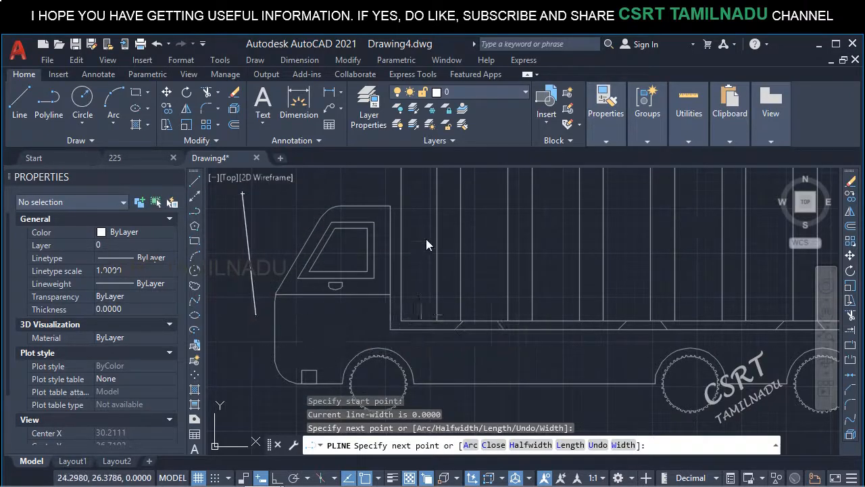
left_click(423, 187)
type("c")
key("Return")
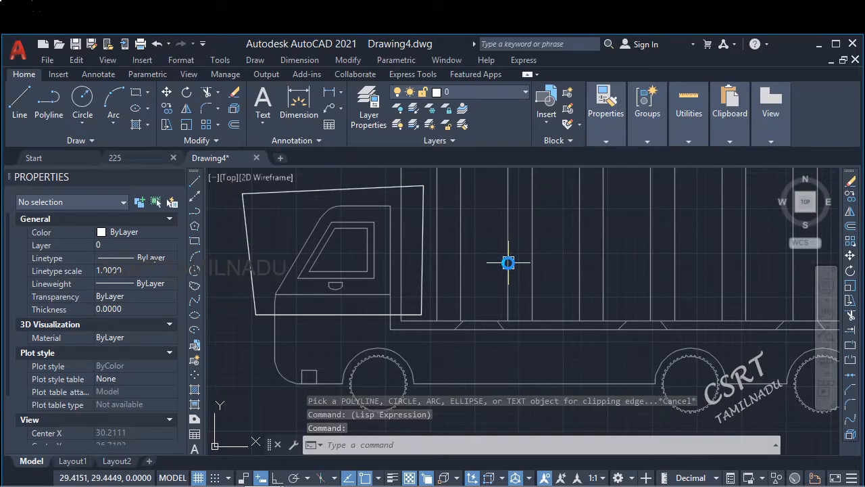
Clip the truck reference to the four-sided polyline with CLIPIT, accepting the default arc error distance of 0.0400.
type("CLIPIT")
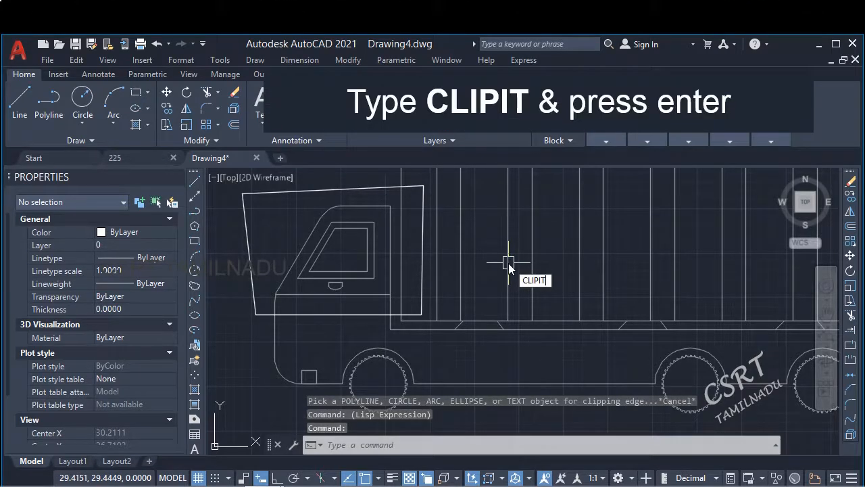
key("Return")
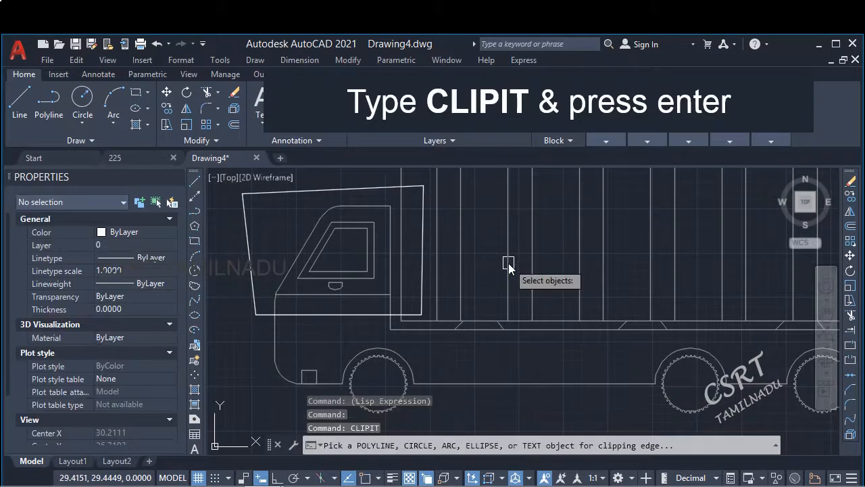
left_click(366, 187)
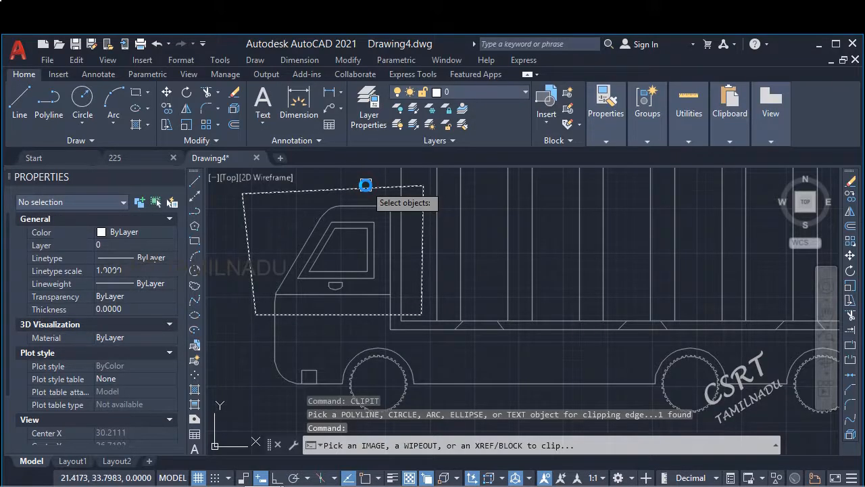
left_click(366, 245)
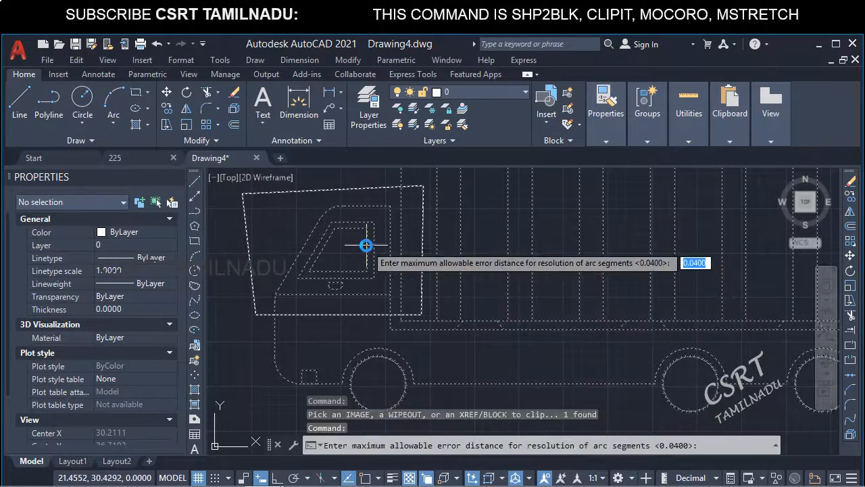
key("Return")
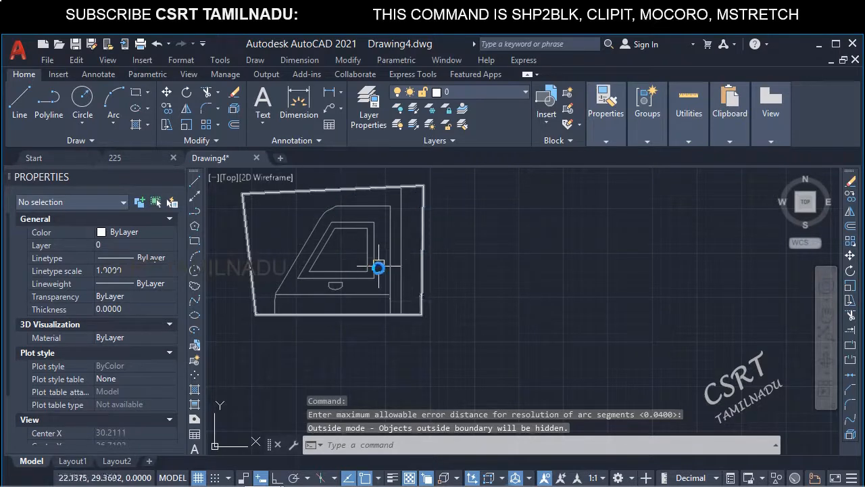
middle_click_drag(389, 272, 437, 301)
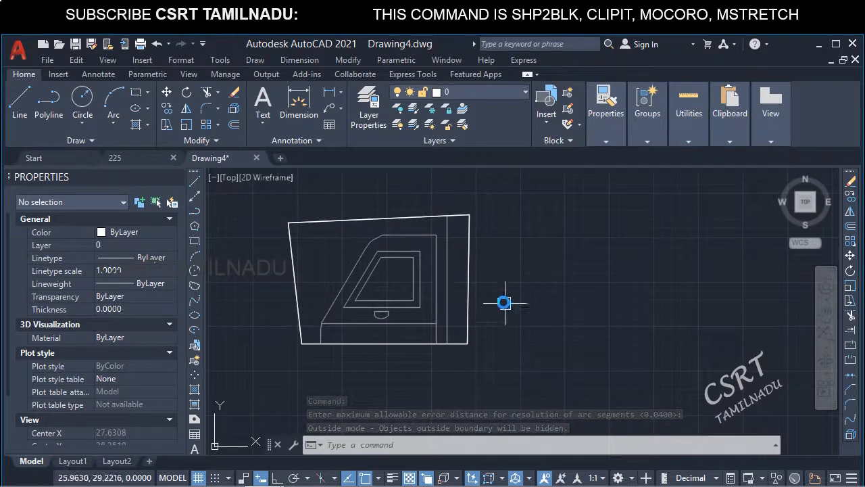
Remove the clipping from the truck external reference and deselect it.
left_click(414, 268)
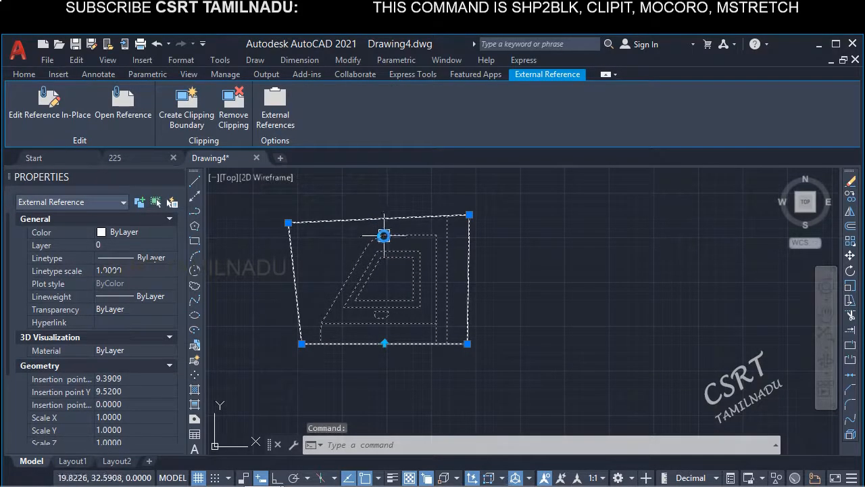
left_click(233, 108)
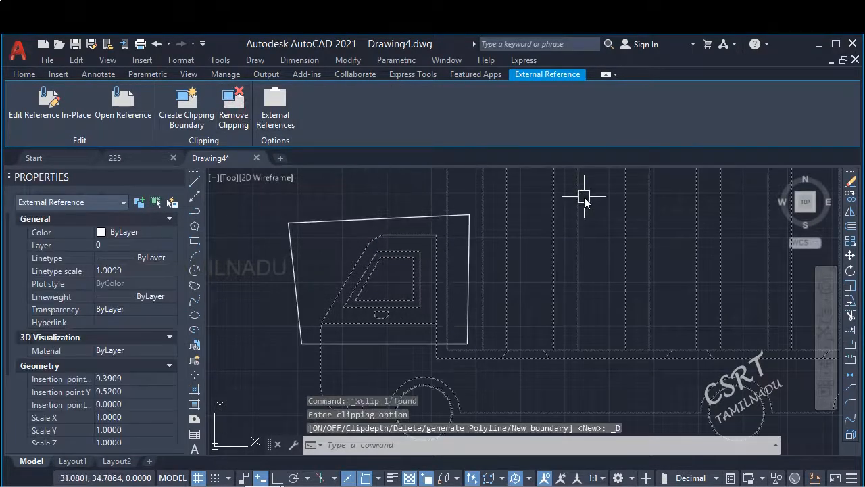
scroll(546, 240, "down", 7)
scroll(548, 242, "up", 5)
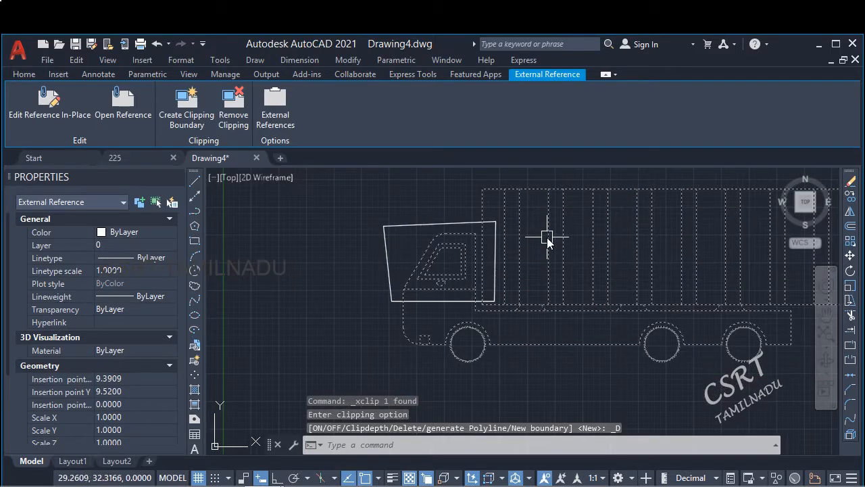
middle_click_drag(533, 253, 469, 272)
key("Escape")
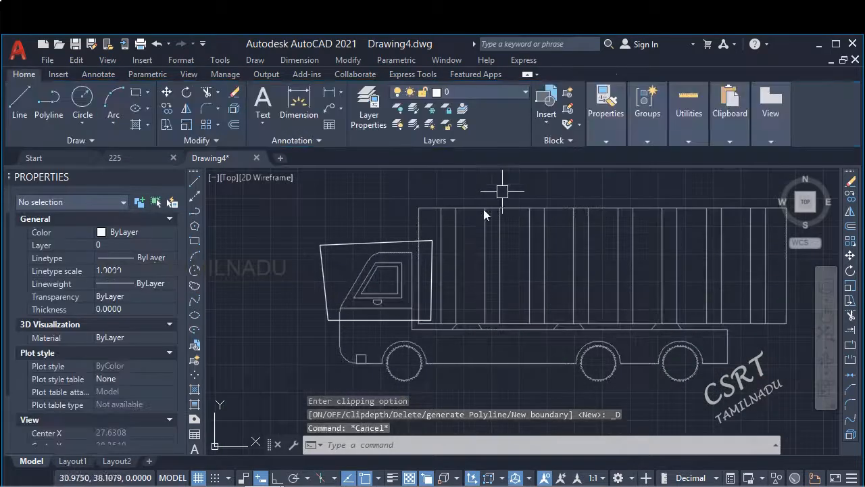
Scale the four-sided polyline by a factor of 0.5 with MOCORO, using a base point inside the cab window.
left_click(524, 60)
mouse_move(564, 151)
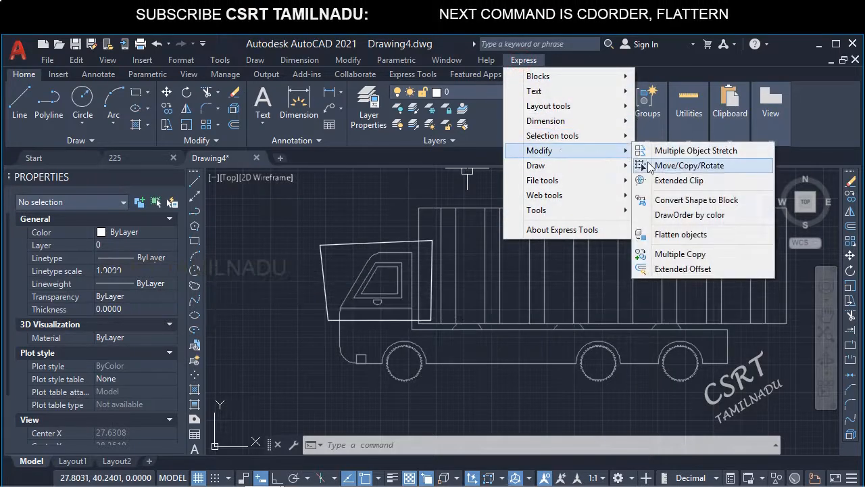
left_click(703, 166)
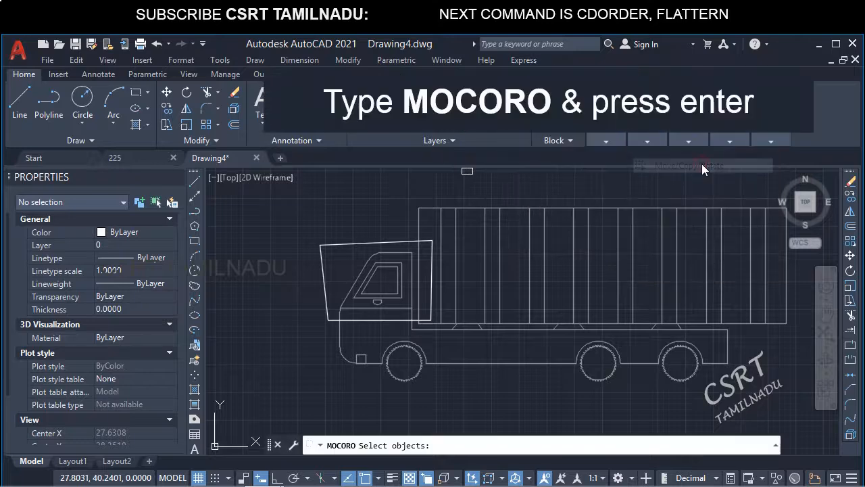
left_click(351, 252)
key("Return")
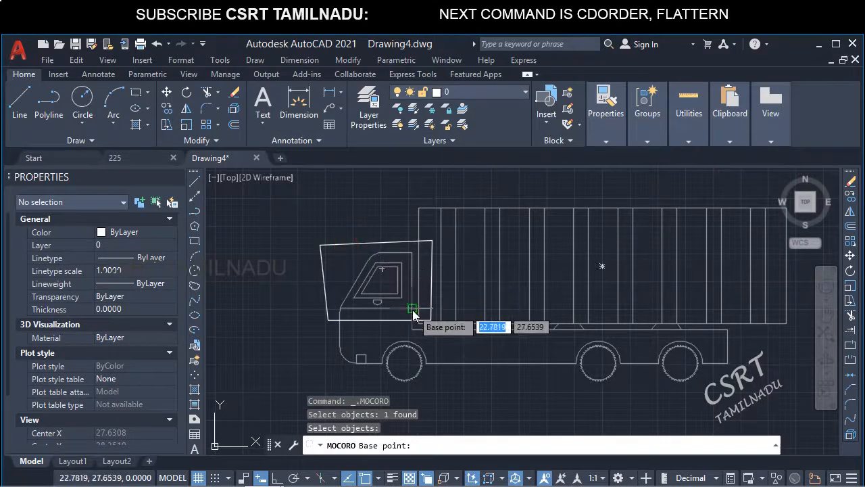
left_click(383, 270)
key("Down")
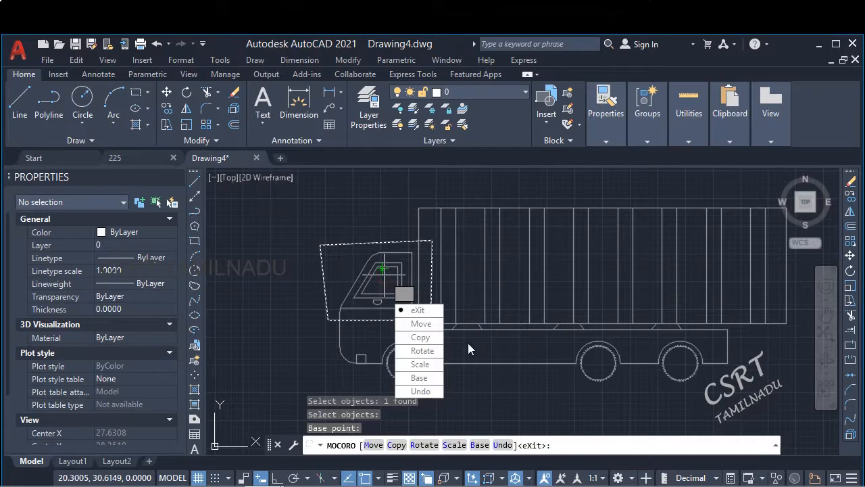
left_click(434, 369)
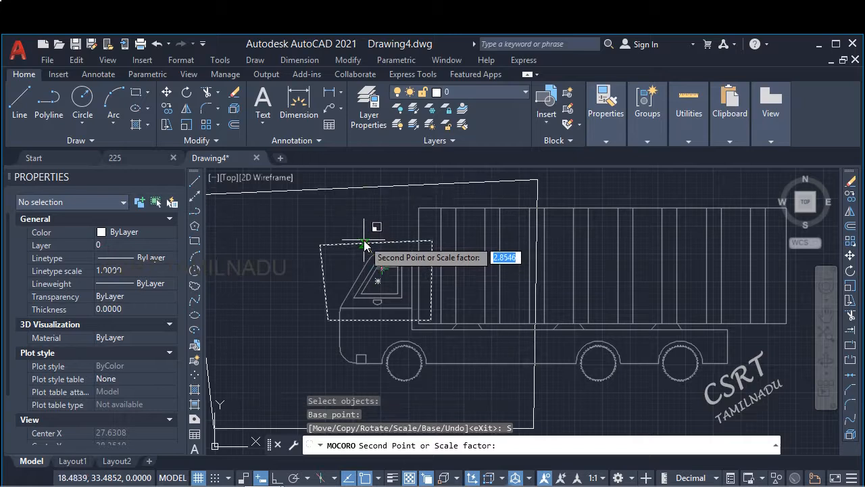
type("0.5")
key("Return")
Copy the scaled polyline within MOCORO to a point about 8.9 units away, in front of the truck's cab.
key("Down")
key("Down")
key("Down")
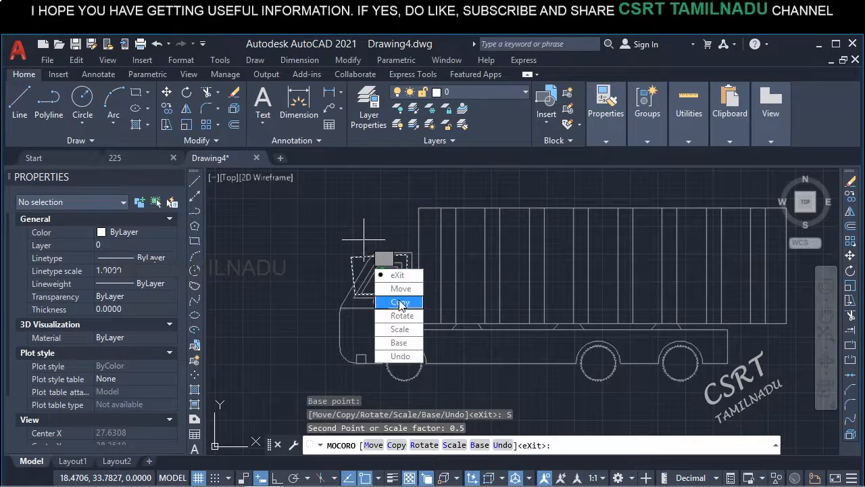
key("Return")
left_click(286, 261)
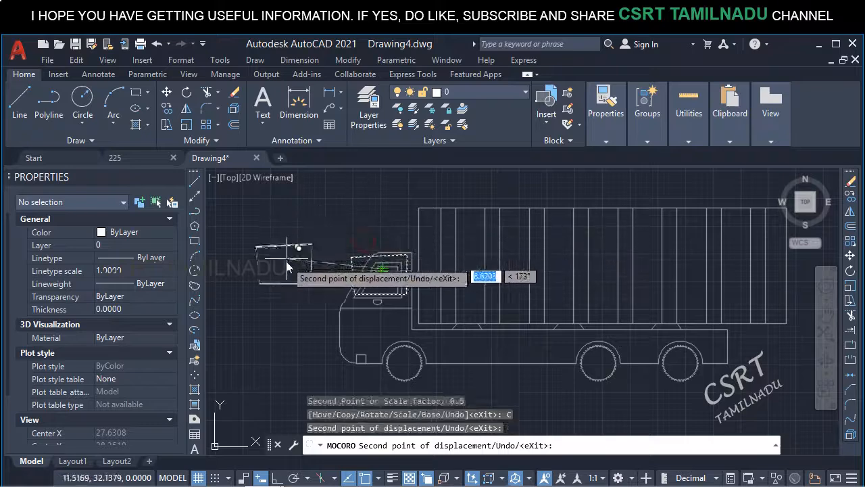
Add two more MOCORO copies of the polyline, one below the first copy and one over the chassis, and finish copying.
left_click(274, 353)
left_click(483, 352)
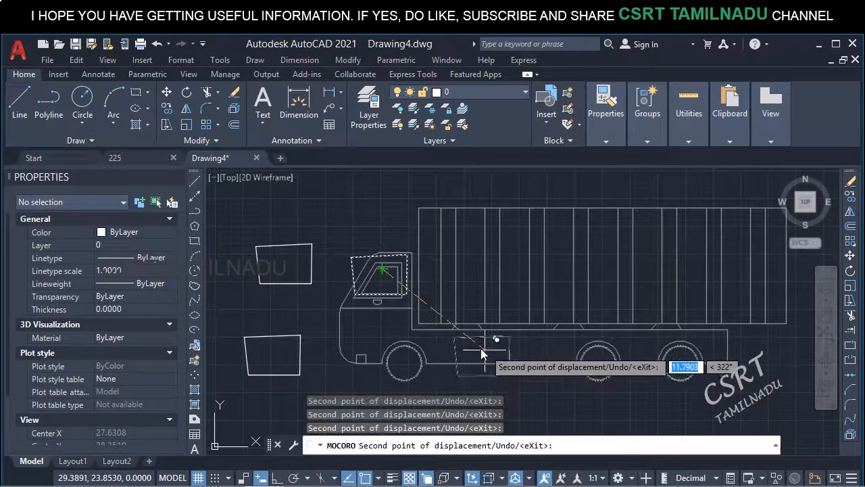
key("Return")
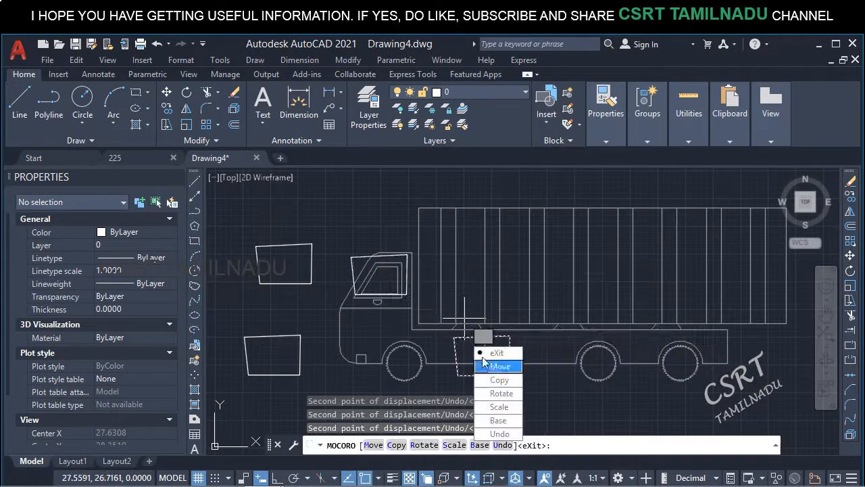
Rotate the chassis copy about a quarter turn around its base point, move it below the rearmost wheel, and exit MOCORO.
left_click(427, 447)
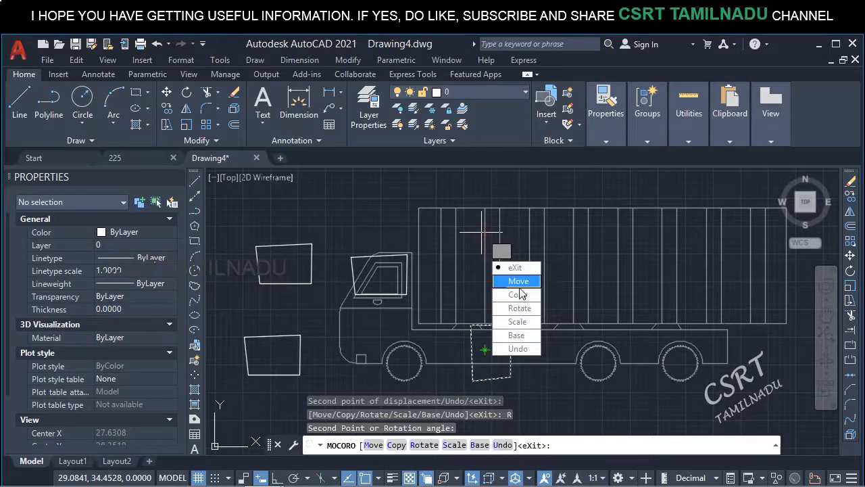
left_click(379, 447)
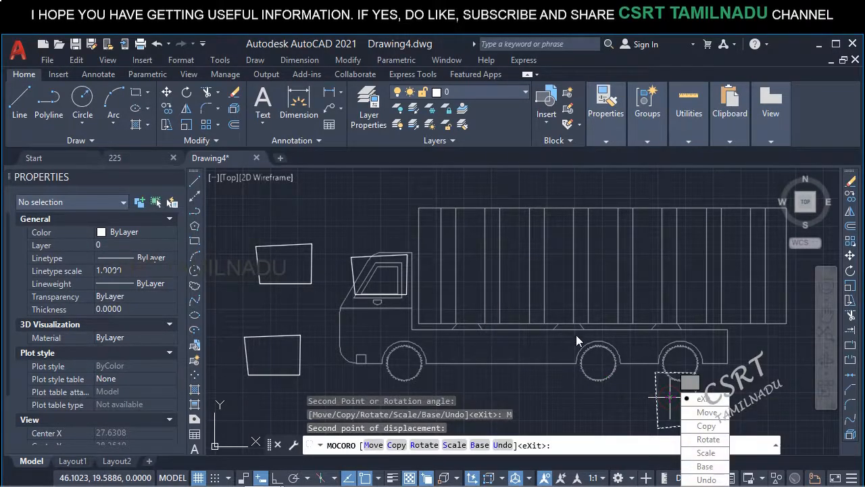
left_click(649, 374)
key("Return")
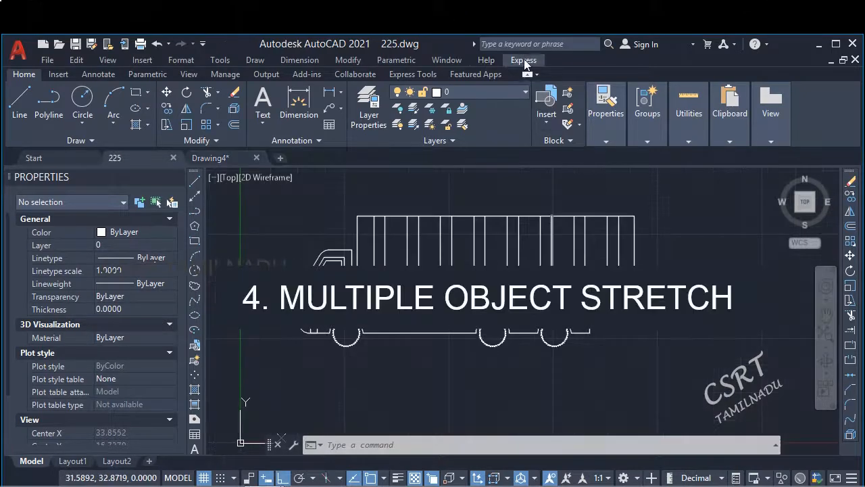
left_click(525, 61)
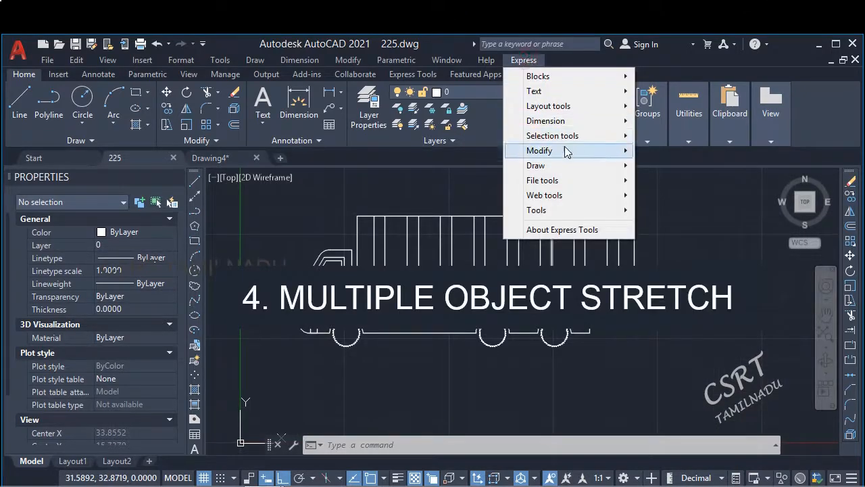
mouse_move(568, 158)
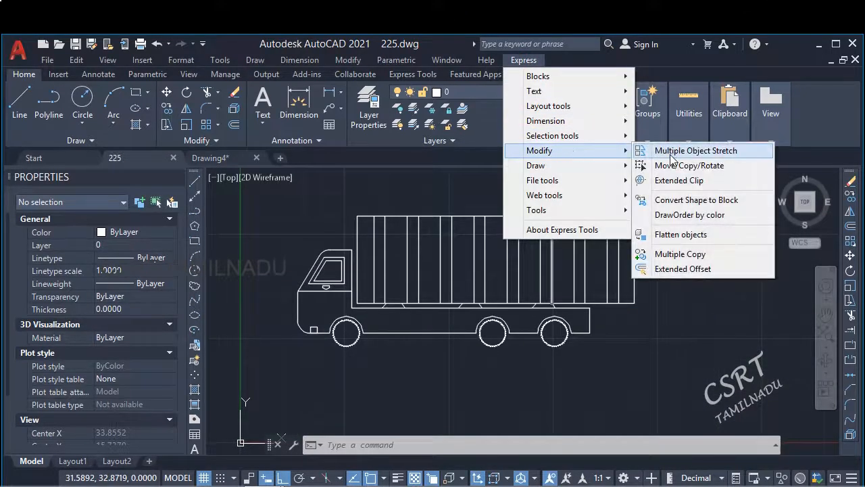
left_click(673, 153)
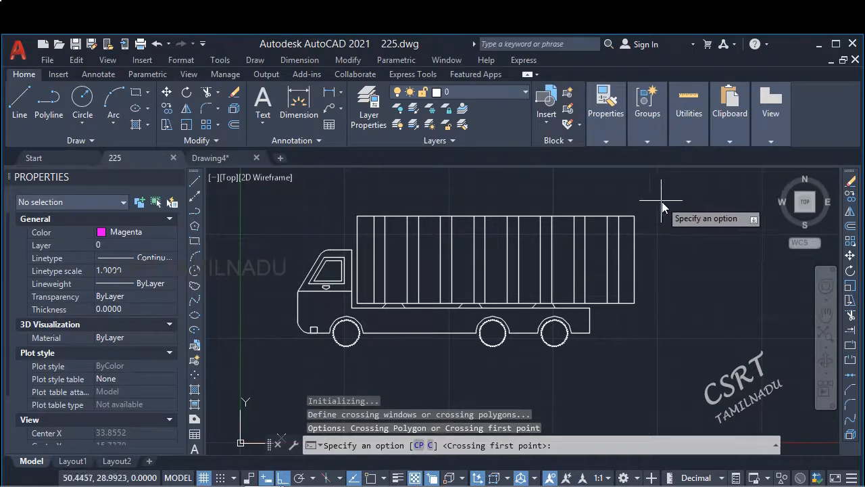
key("Escape")
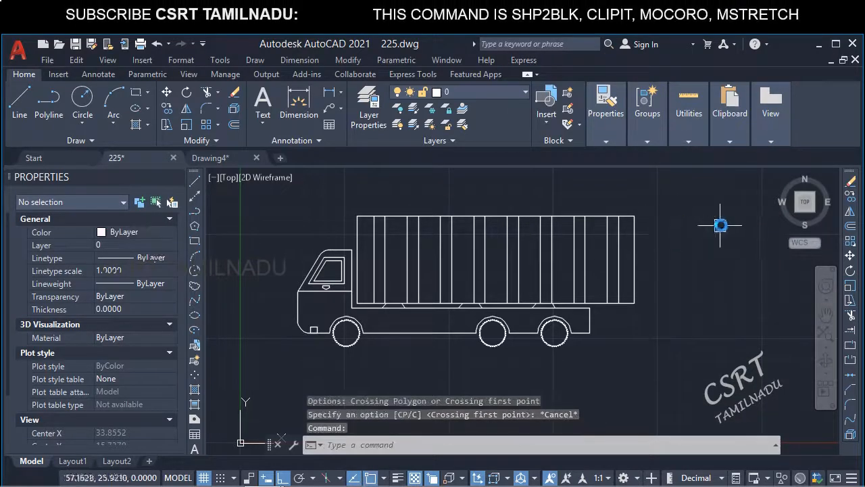
left_click(720, 225)
left_click(661, 294)
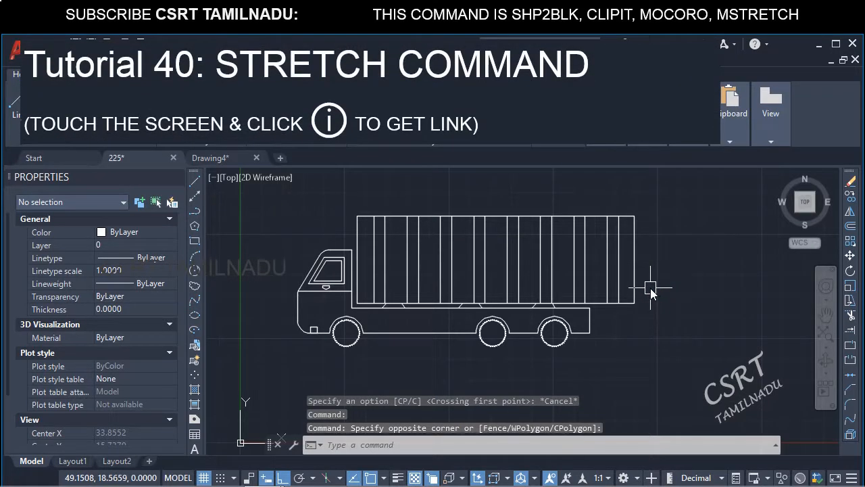
left_click(659, 224)
left_click(713, 298)
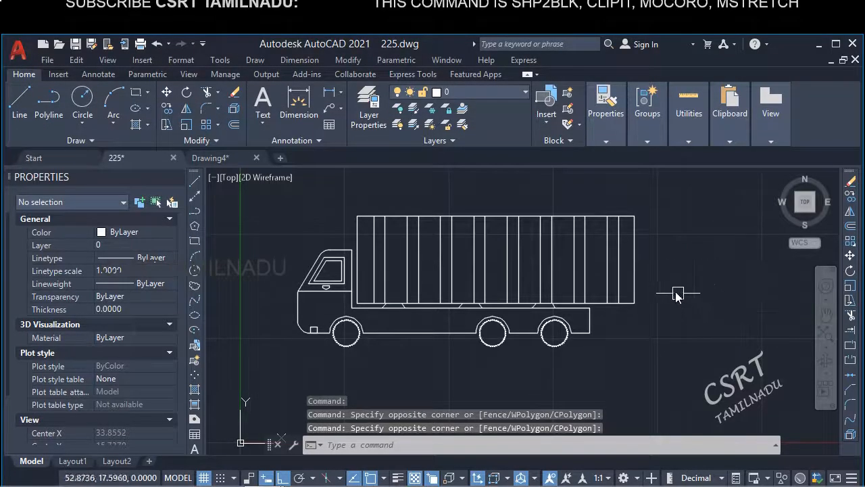
scroll(680, 292, "up", 2)
key("Escape")
left_click(524, 181)
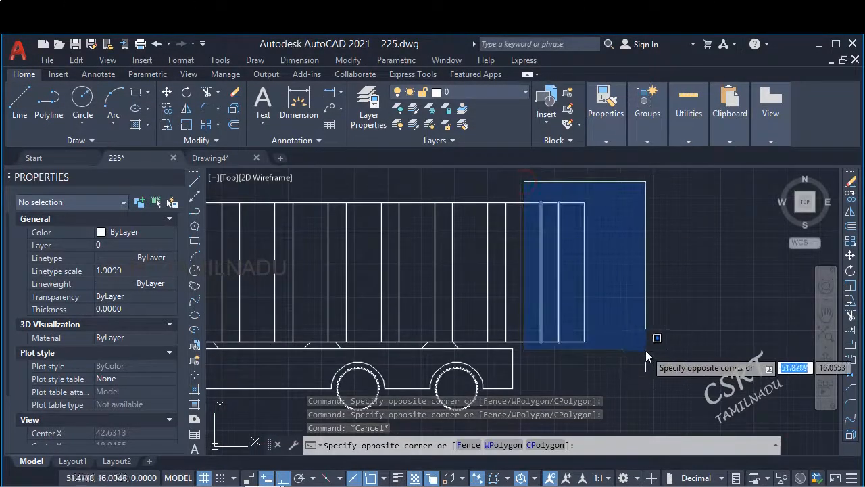
key("Escape")
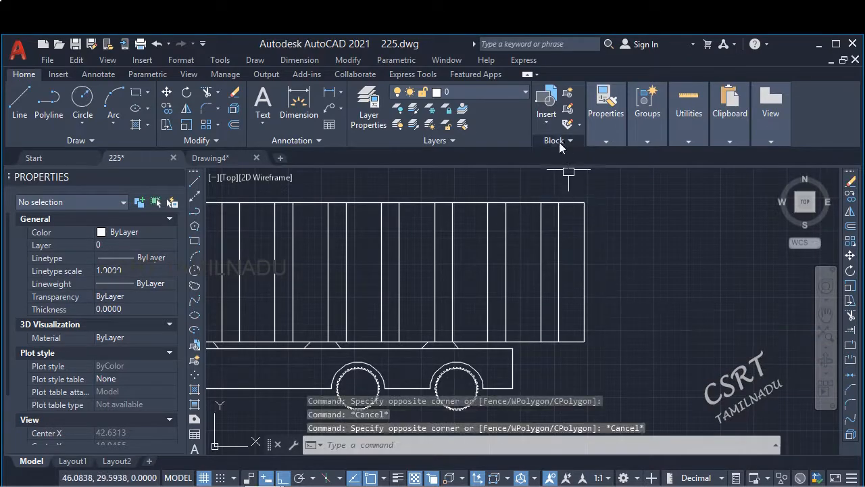
Stretch the container's rear end outward horizontally by about 10 units with MSTRETCH, using a crossing window and a base point on the rear edge.
type("MSTR")
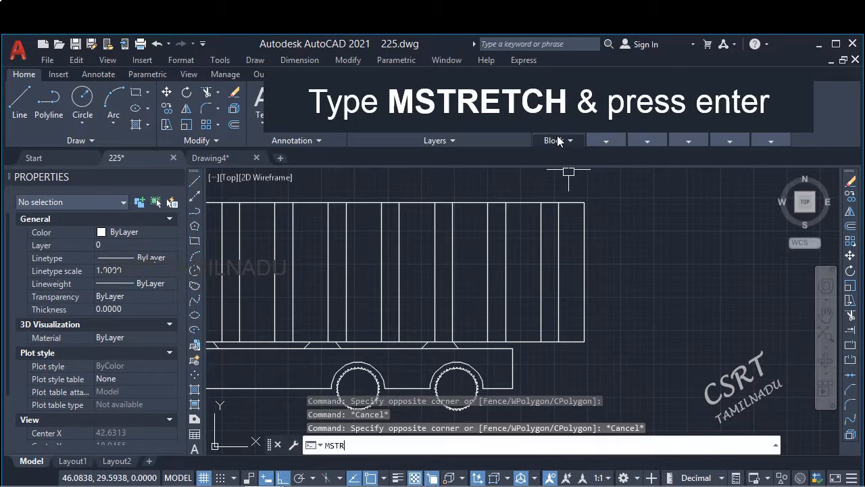
type("ETCH")
key("Return")
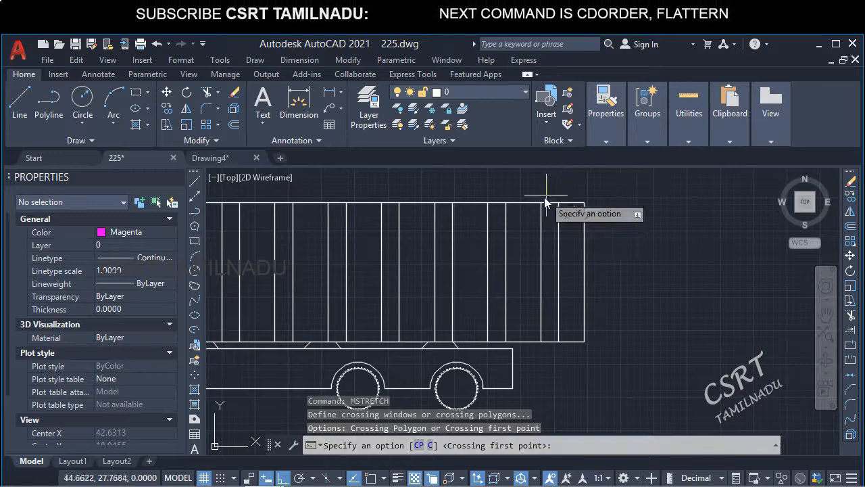
left_click(617, 356)
key("Return")
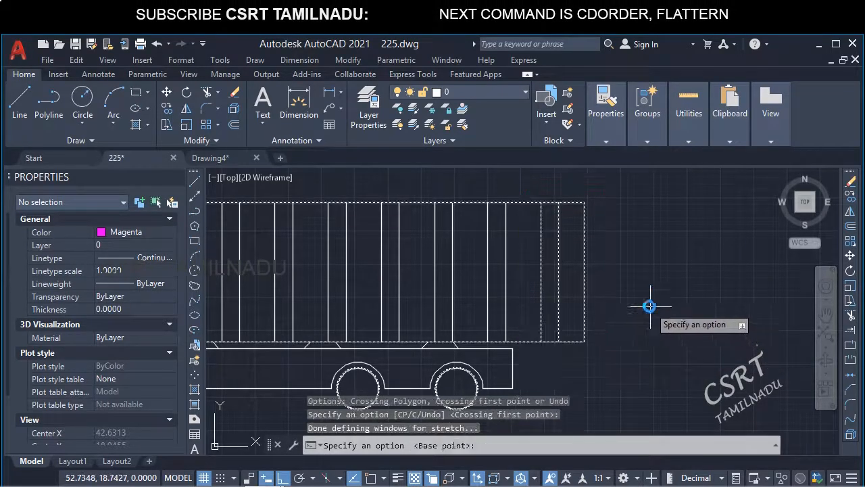
left_click(584, 274)
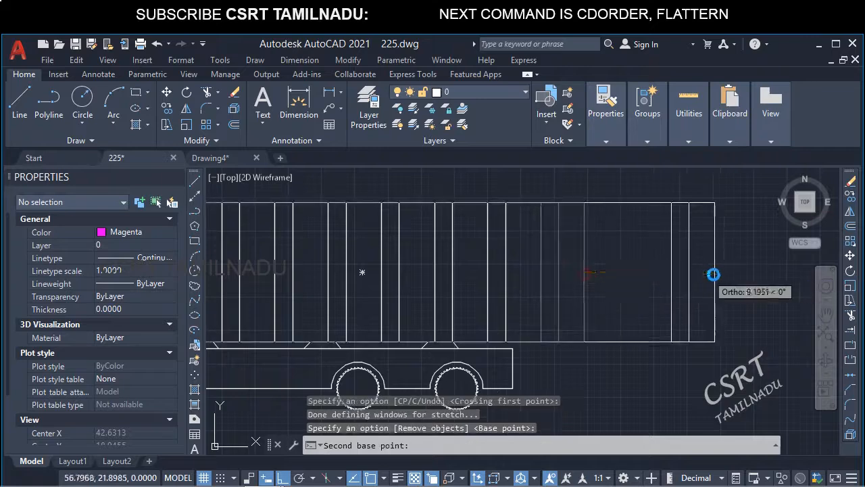
left_click(724, 273)
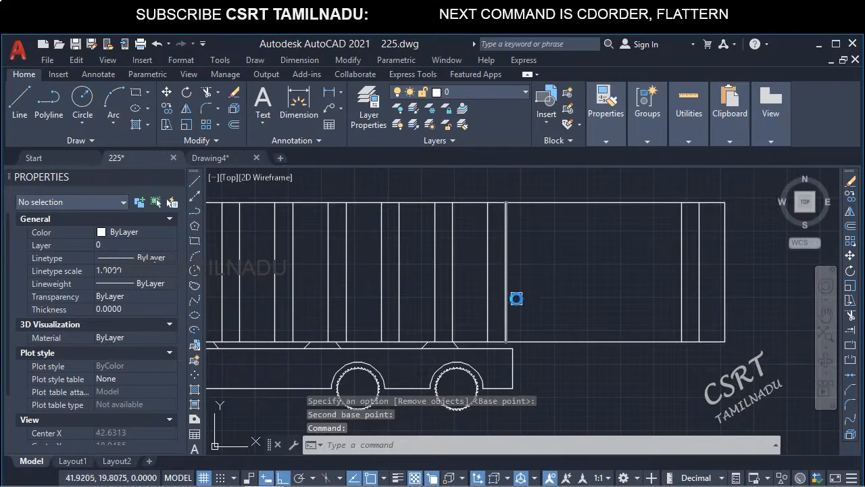
Shift the two rearmost inner vertical lines of the container toward the cab with STRETCH, using a base point on the rear edge.
type("STRETCH")
key("Return")
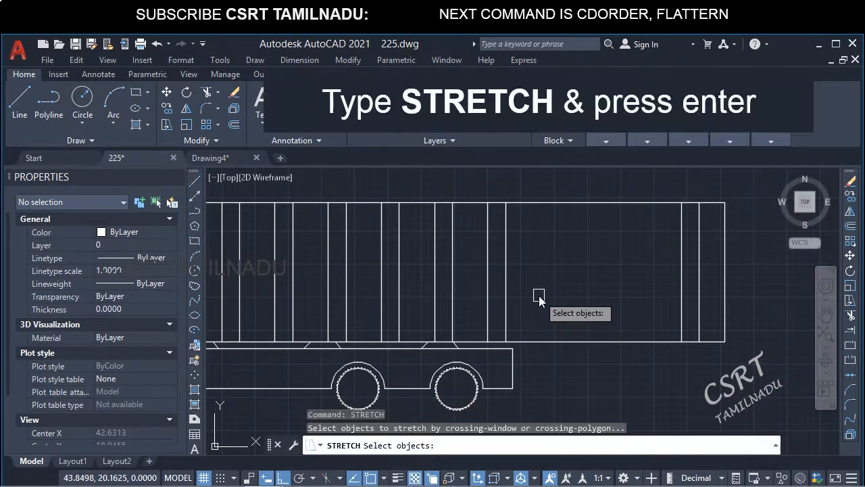
left_click(662, 188)
left_click(746, 372)
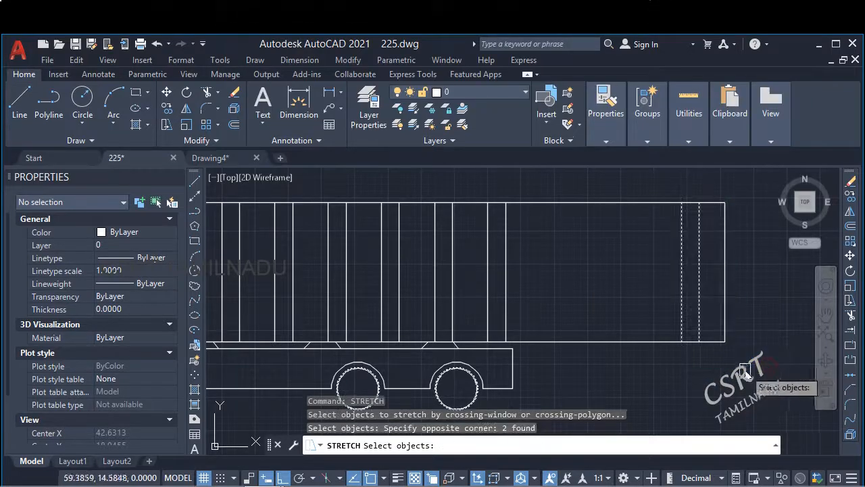
key("Return")
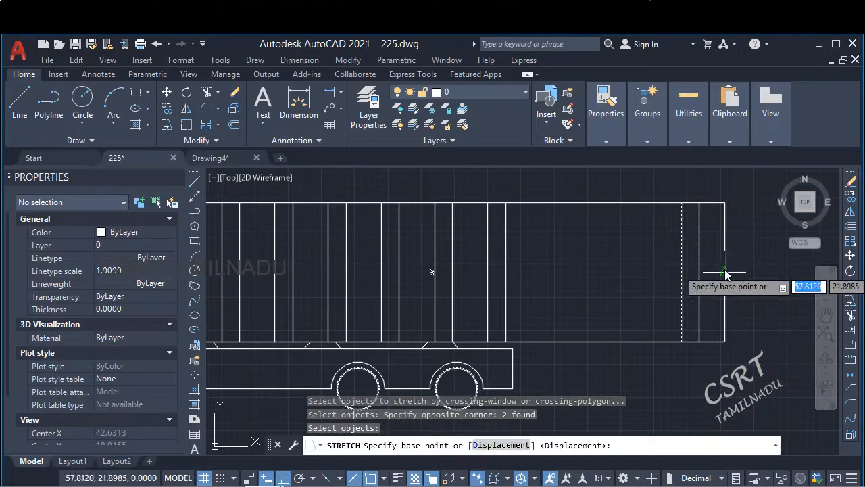
left_click(725, 271)
left_click(643, 280)
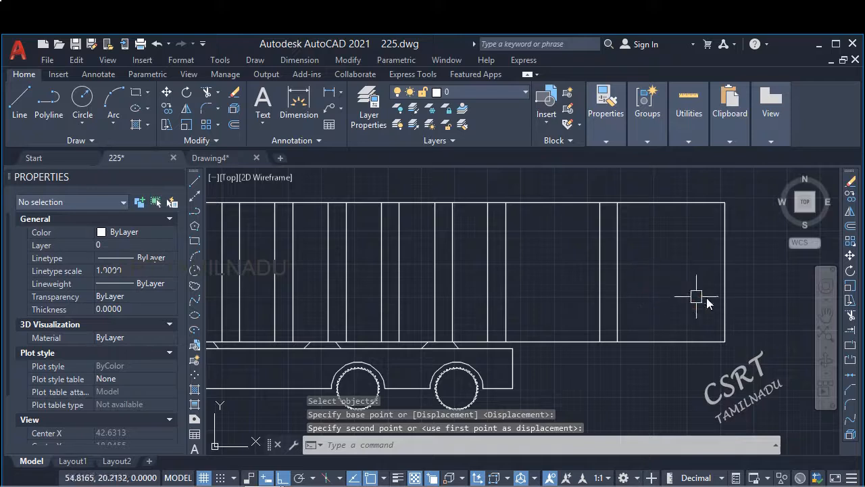